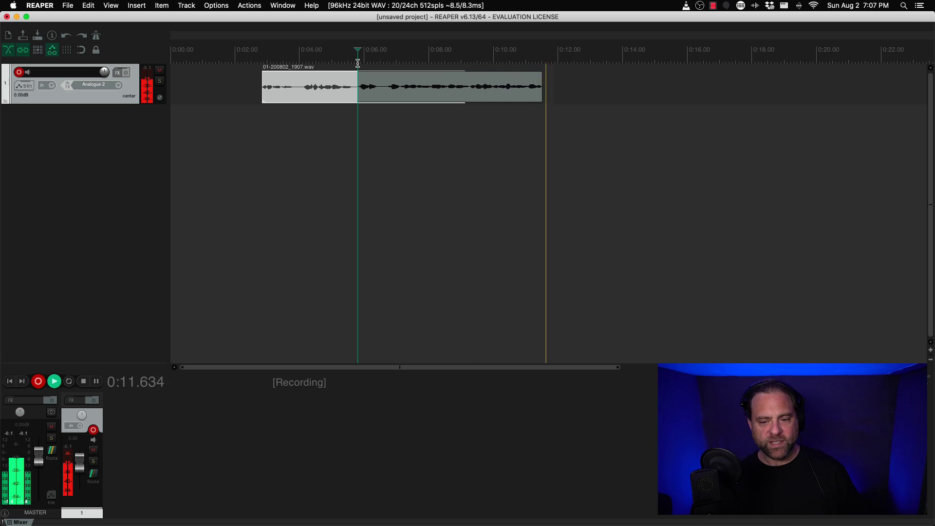
- Stop the overlapping recording and switch between the two takes of the overlapped section, leaving the second take active
key(space)
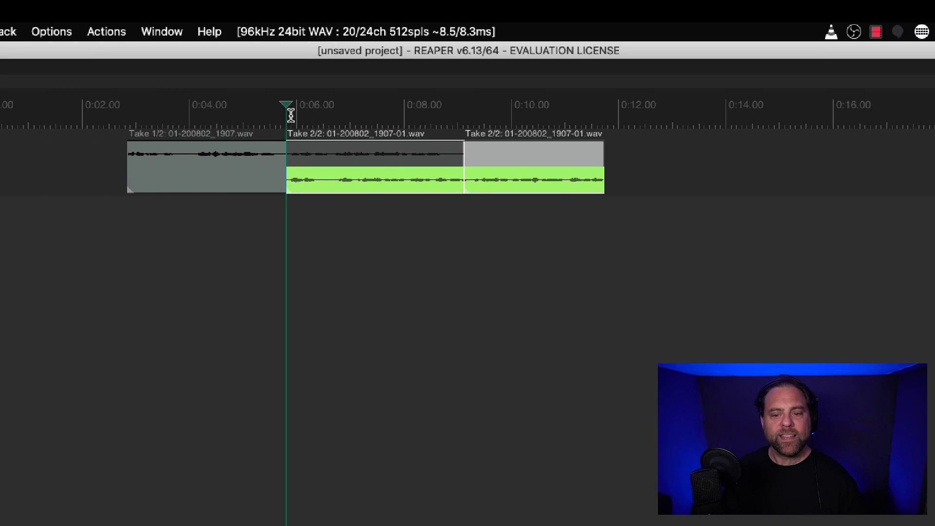
click(340, 161)
click(338, 181)
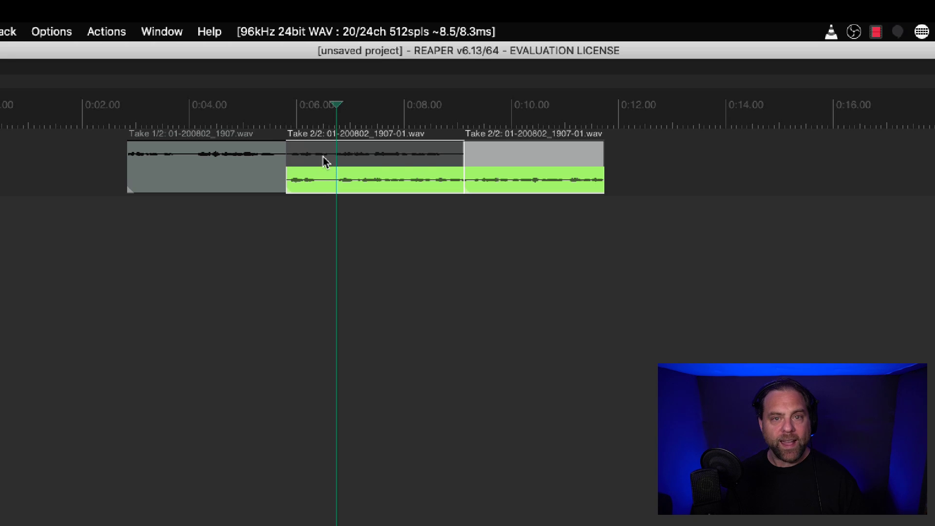
click(325, 162)
click(327, 183)
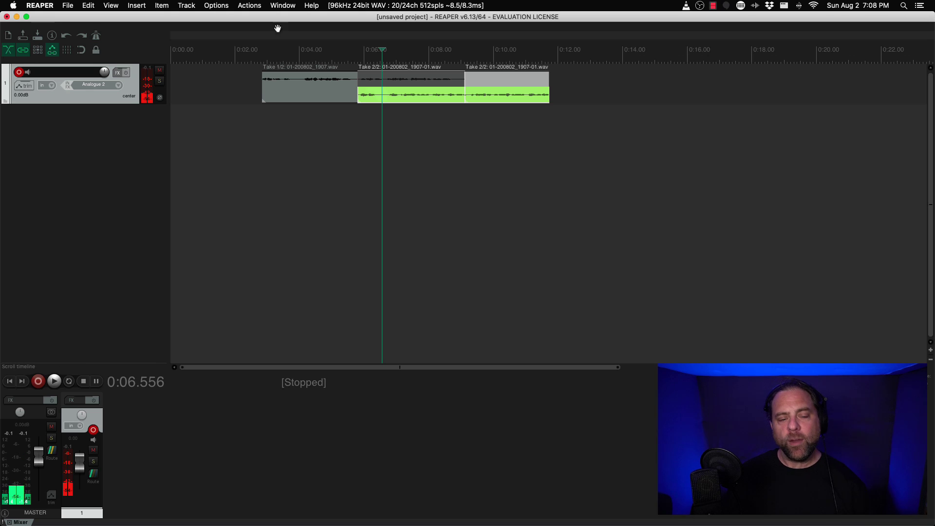
- Set new recordings that overlap existing media items to trim the existing items behind them (tape mode)
click(216, 5)
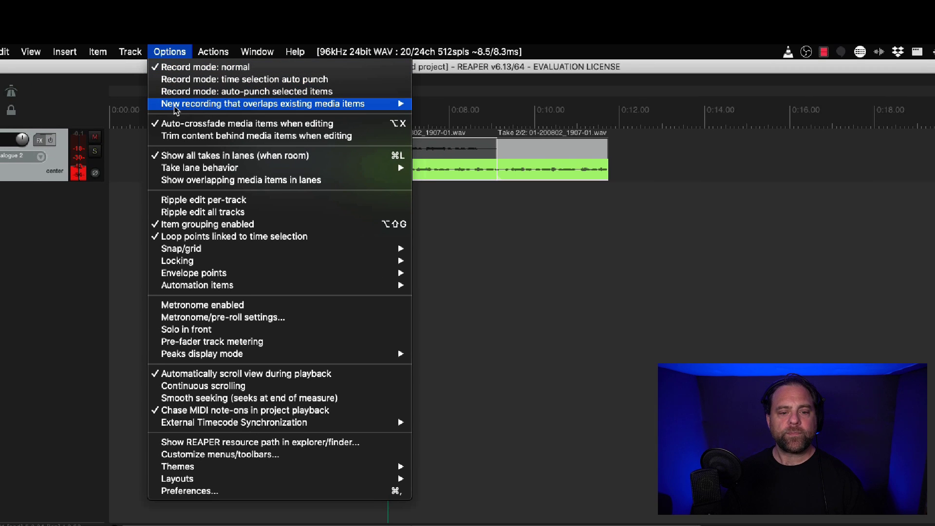
mouse_move(220, 46)
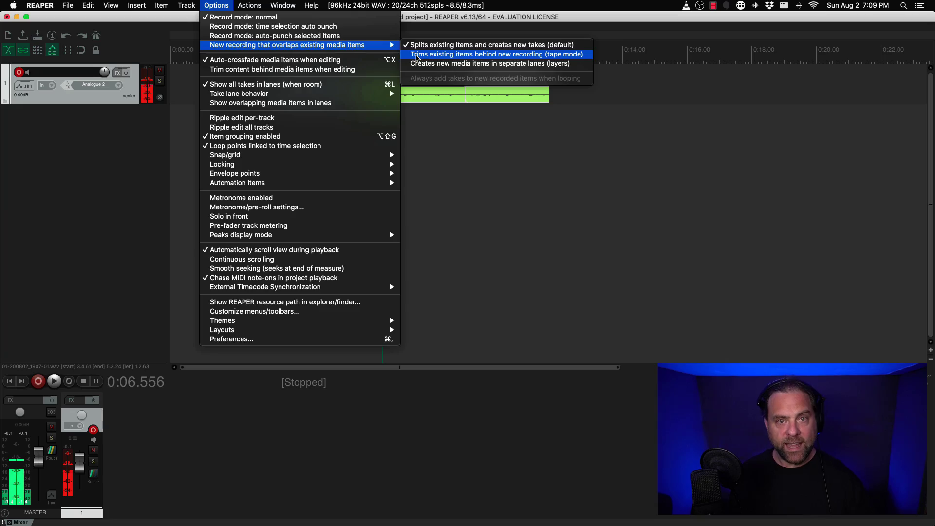
click(416, 57)
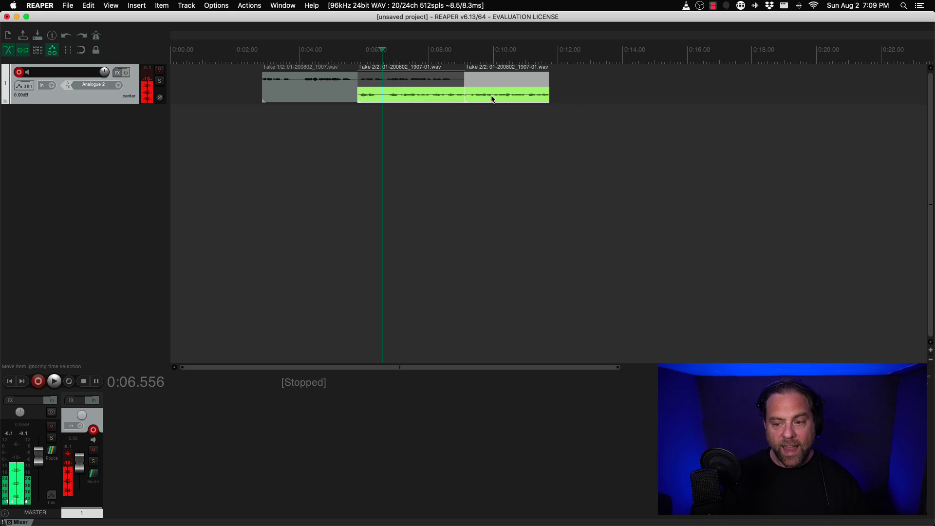
- Record a new clip in the empty space after the existing items, starting at about 0:12.5
click(574, 88)
key(super+r)
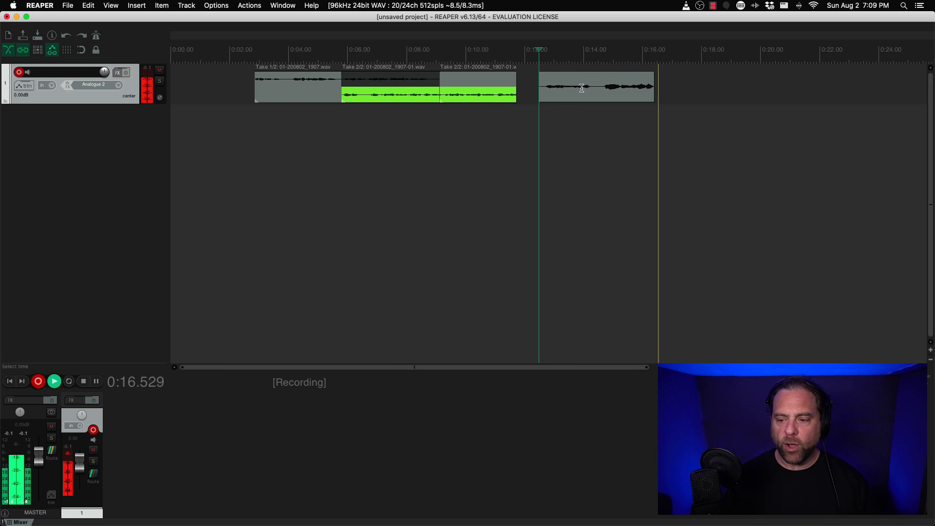
key(space)
- Record over the new clip from about 0:14.4, replacing the rest of it
click(594, 59)
key(super+r)
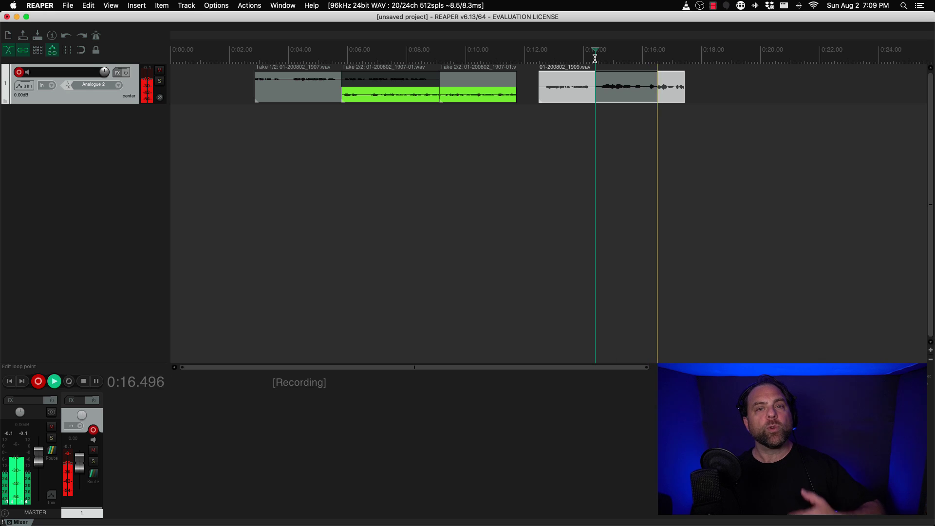
key(space)
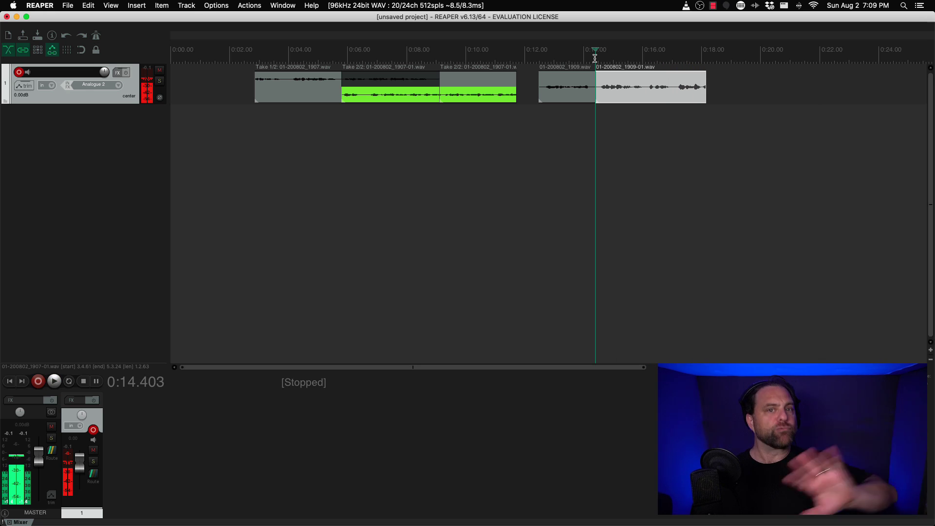
- Record over the end of the second tape-mode clip, starting at about 0:16.8
scroll(595, 58, right, 2)
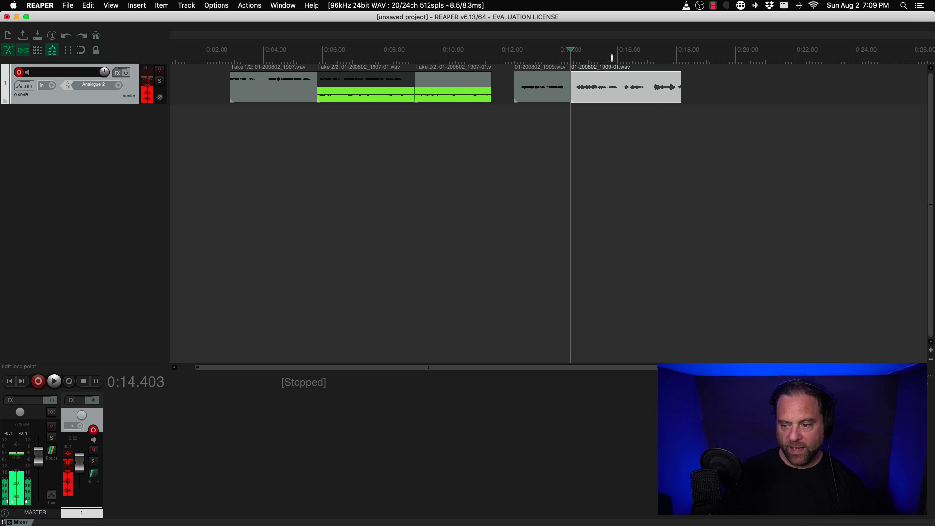
click(641, 57)
key(super+r)
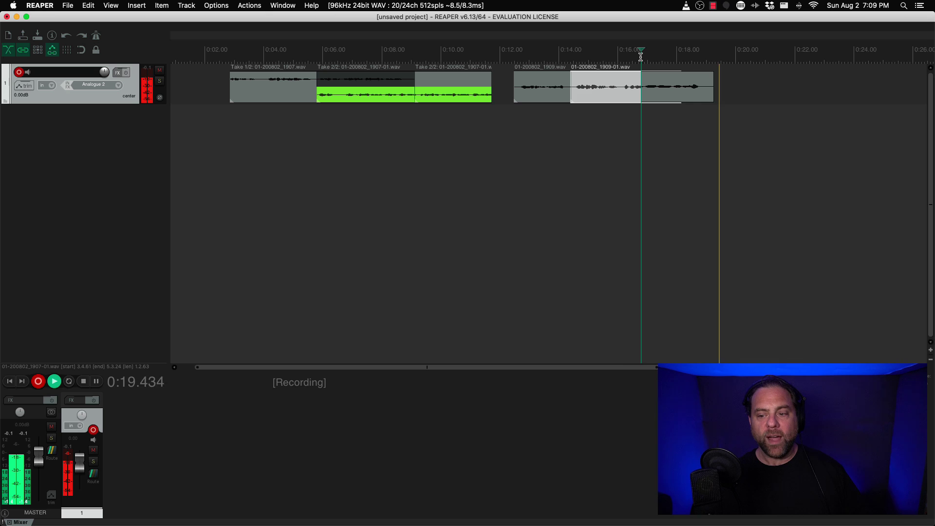
key(space)
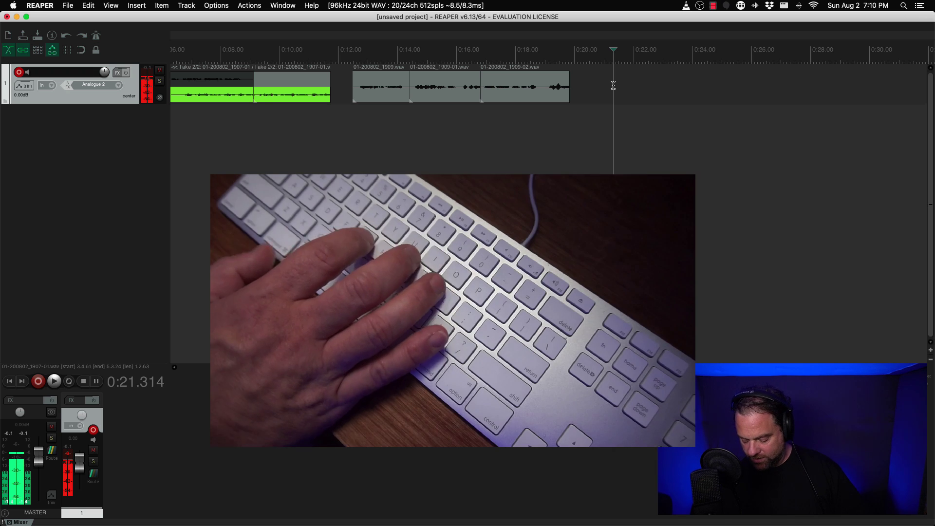
- Record another clip from about 0:21.3 and record over its opening part from the same position
key(super+r)
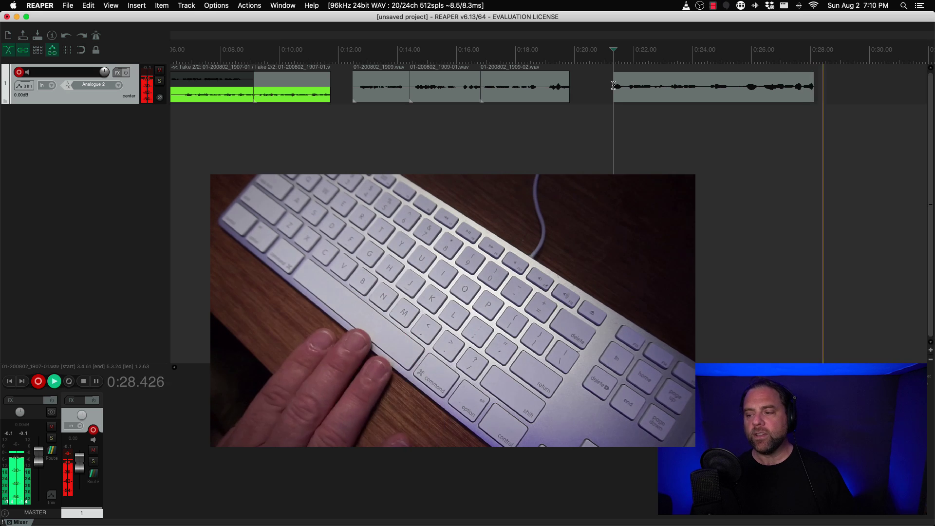
key(space)
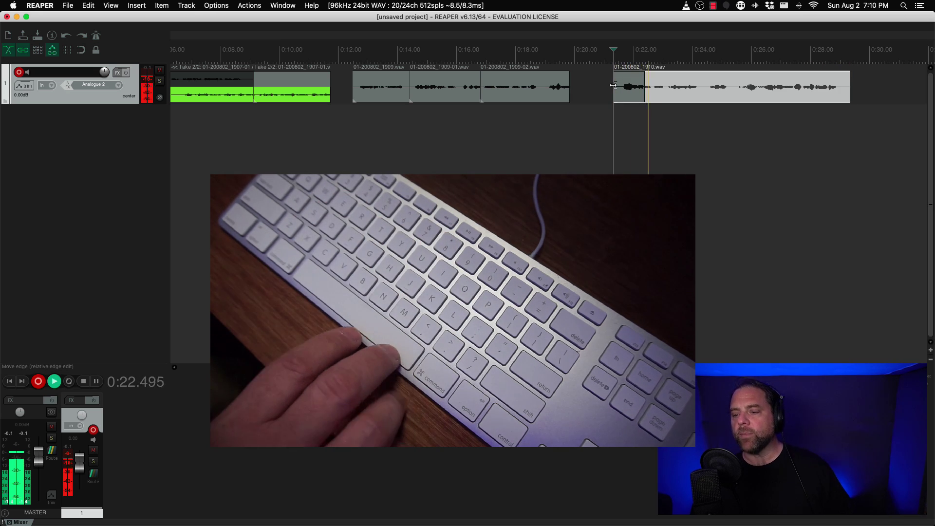
key(s)
key(space)
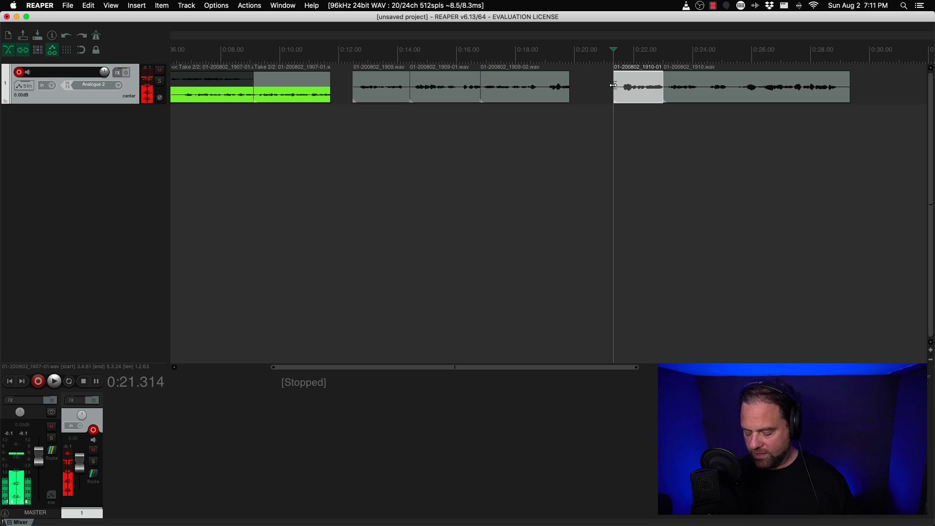
- Open the action list and filter it by "transport" to find the play and record actions
click(253, 7)
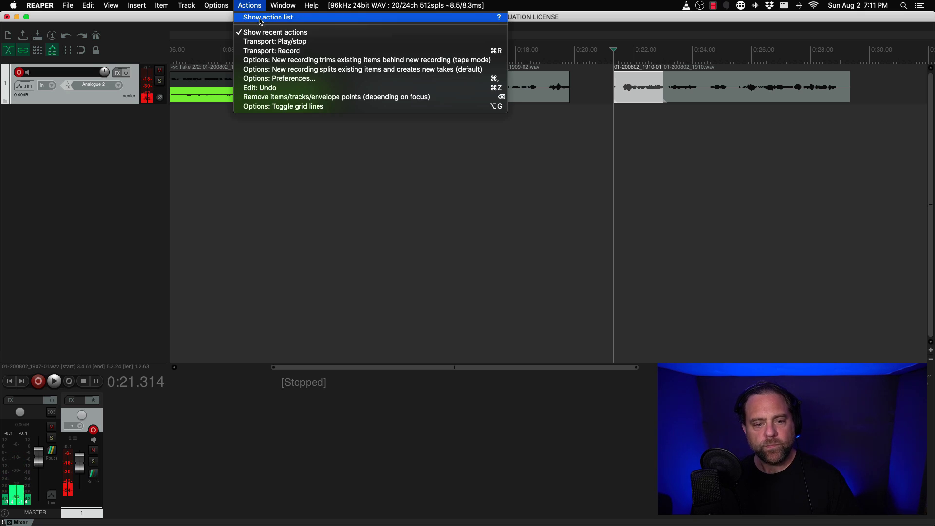
click(263, 17)
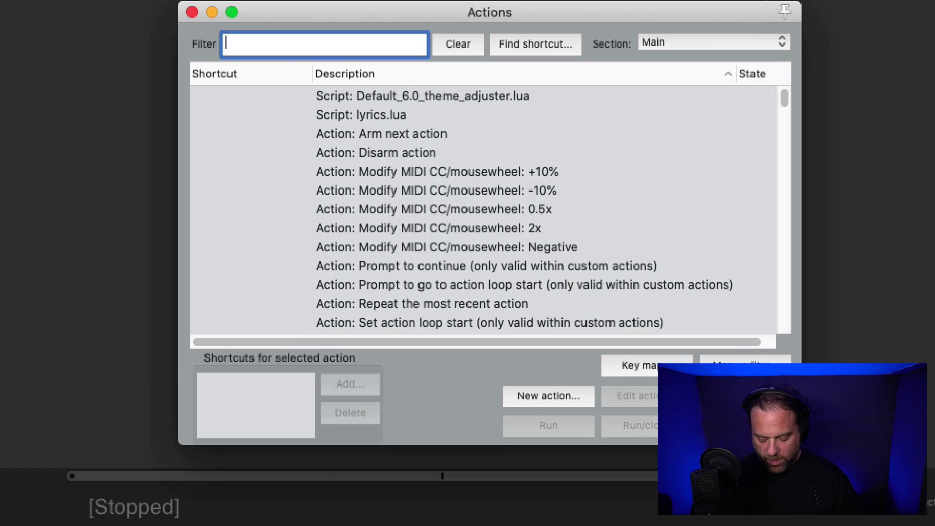
text(tr)
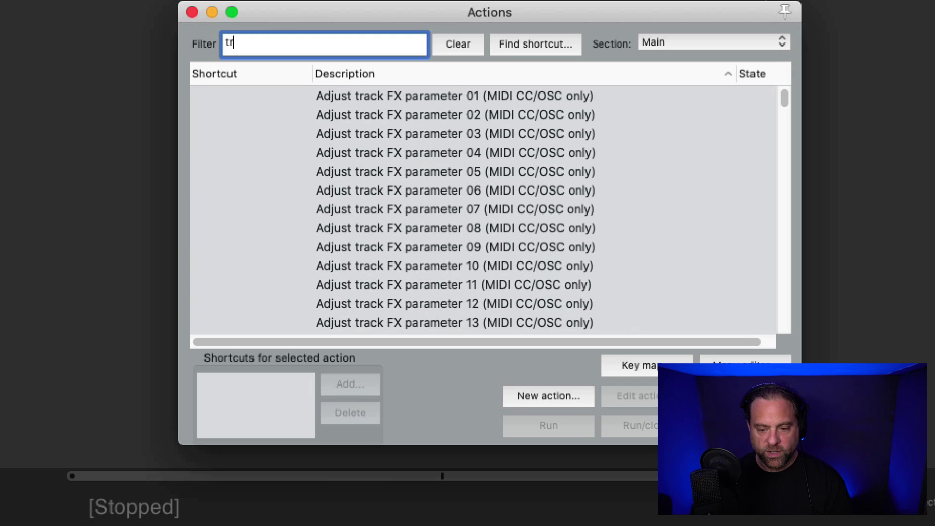
text(por)
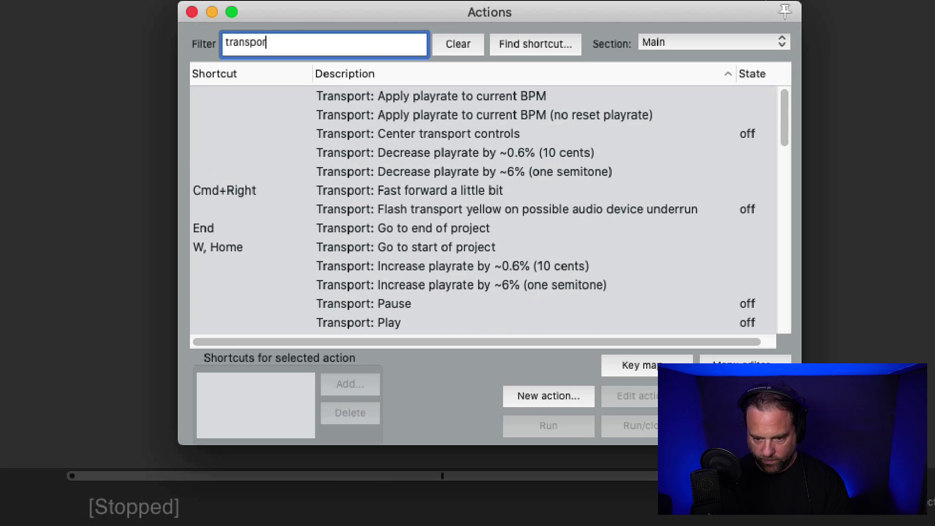
scroll(437, 207, down, 5)
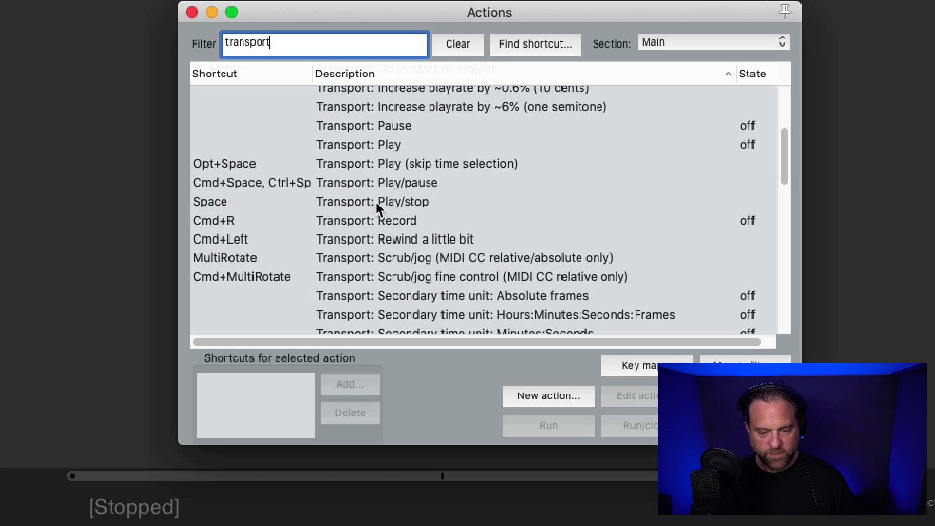
- Assign NumPad = as an additional shortcut for the Transport: Play/stop action
click(293, 206)
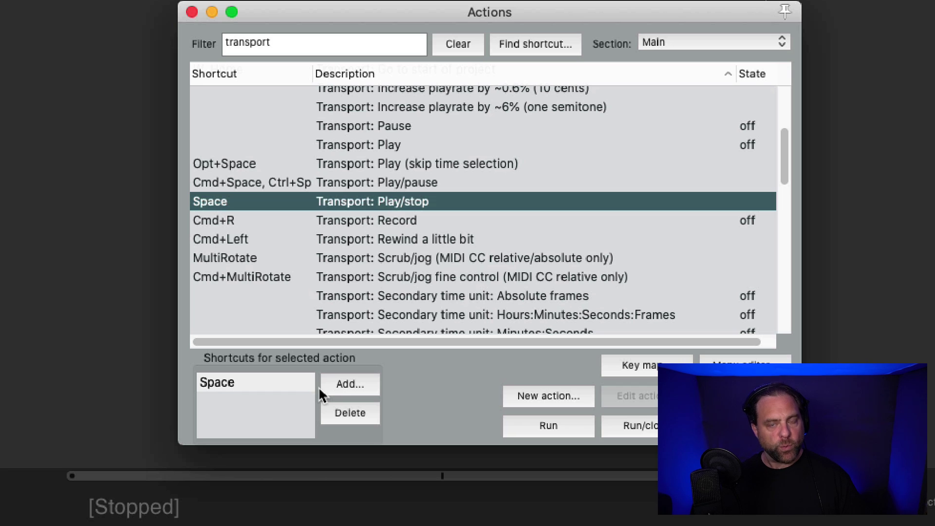
click(343, 391)
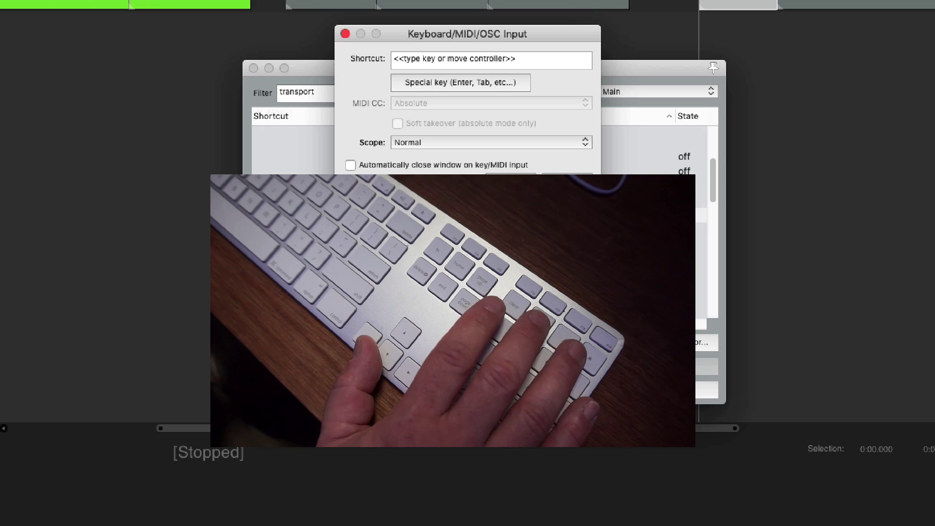
key(KP_Equal)
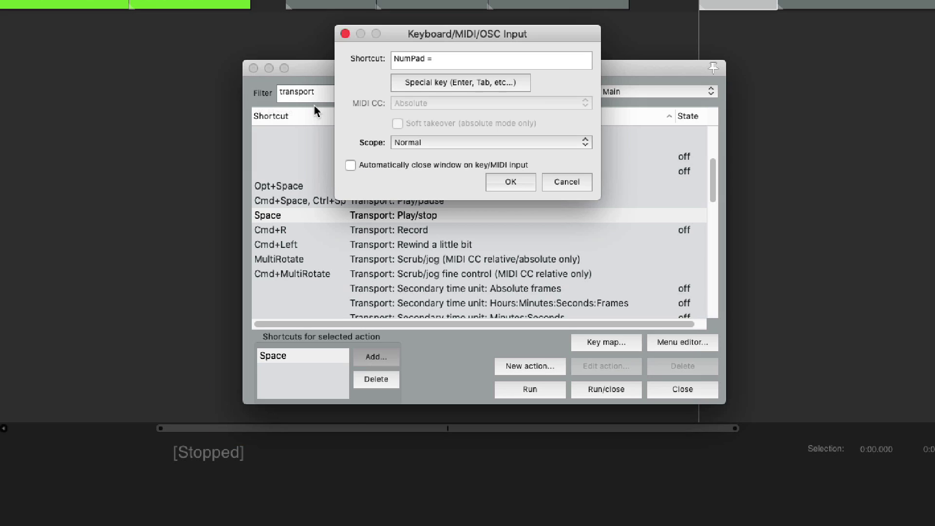
click(511, 184)
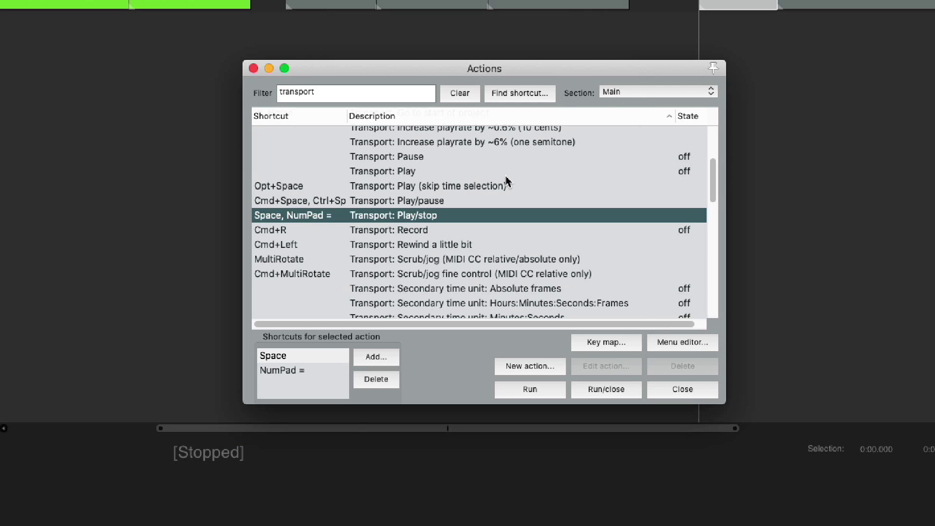
- Assign NumPad / as an additional shortcut for the Transport: Record action
click(258, 234)
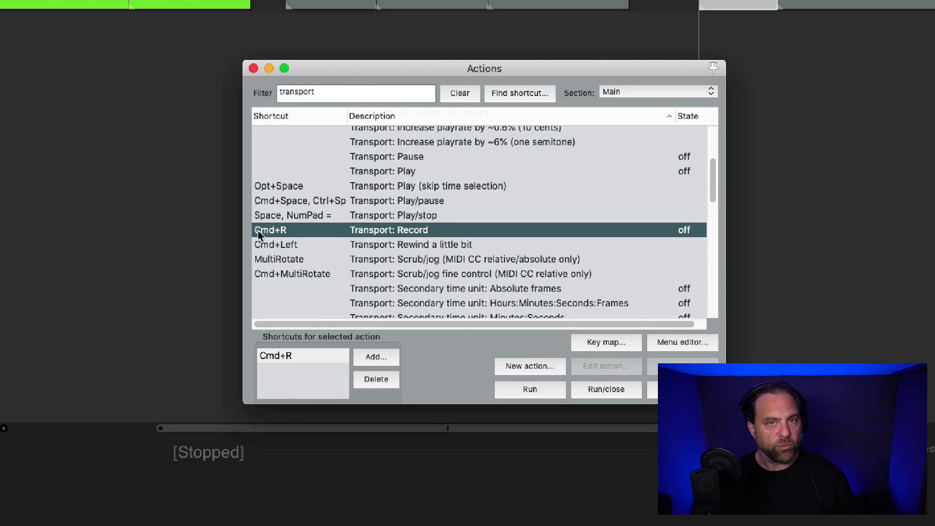
click(375, 357)
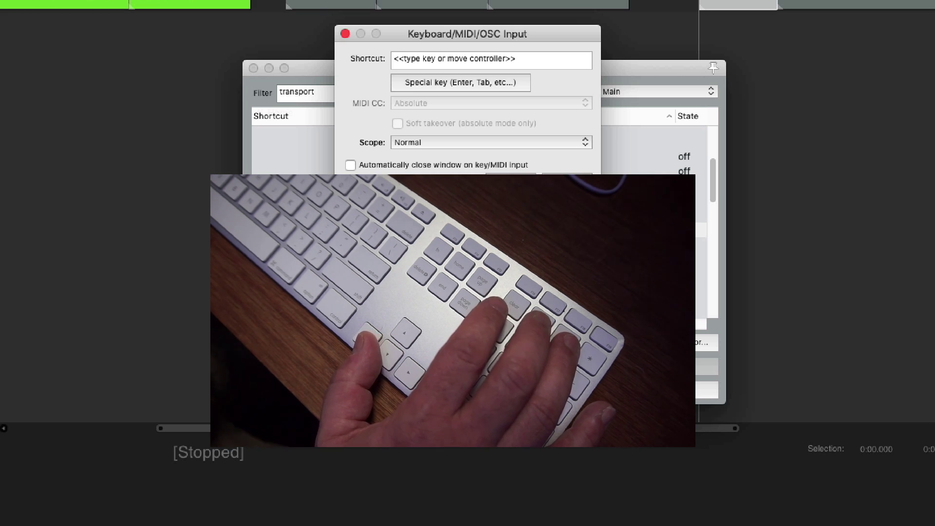
key(KP_Divide)
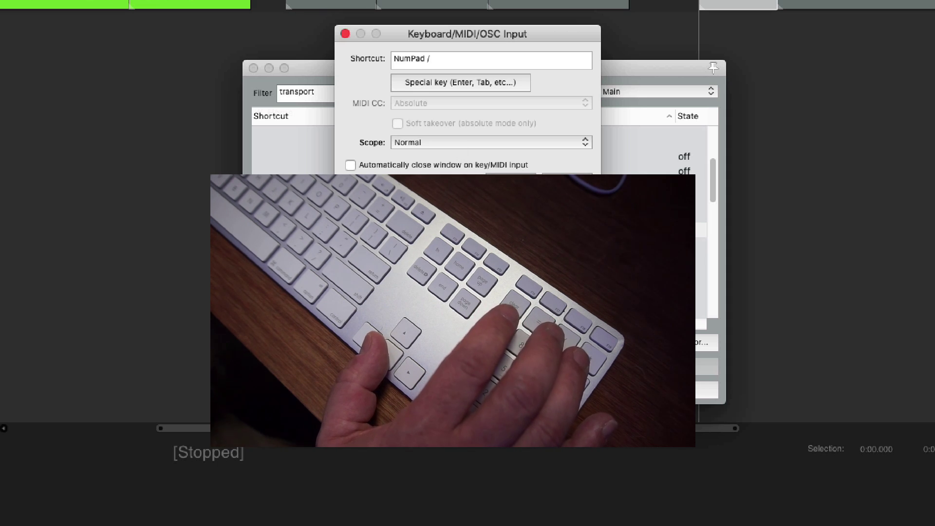
click(510, 181)
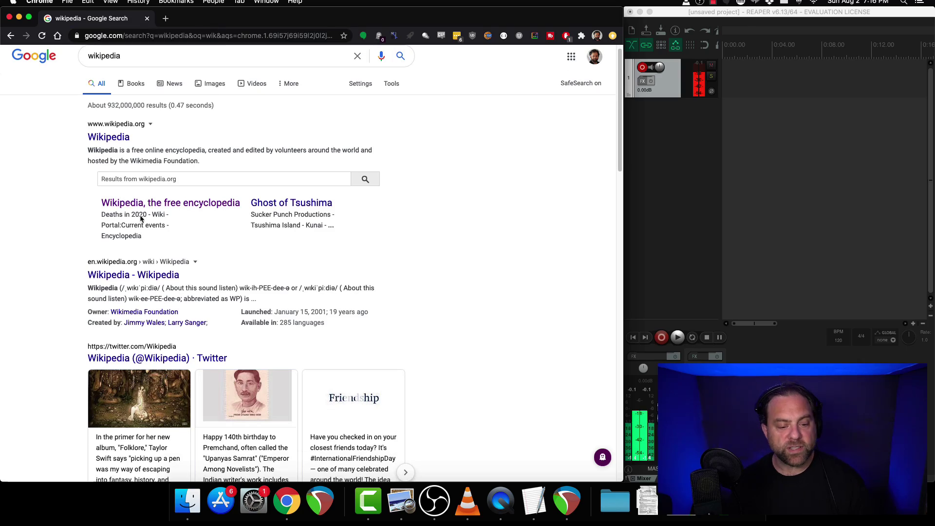
- In Chrome, open Wikipedia's main page and go to the Richard Ernest Dupuy article featured under Did you know
click(146, 203)
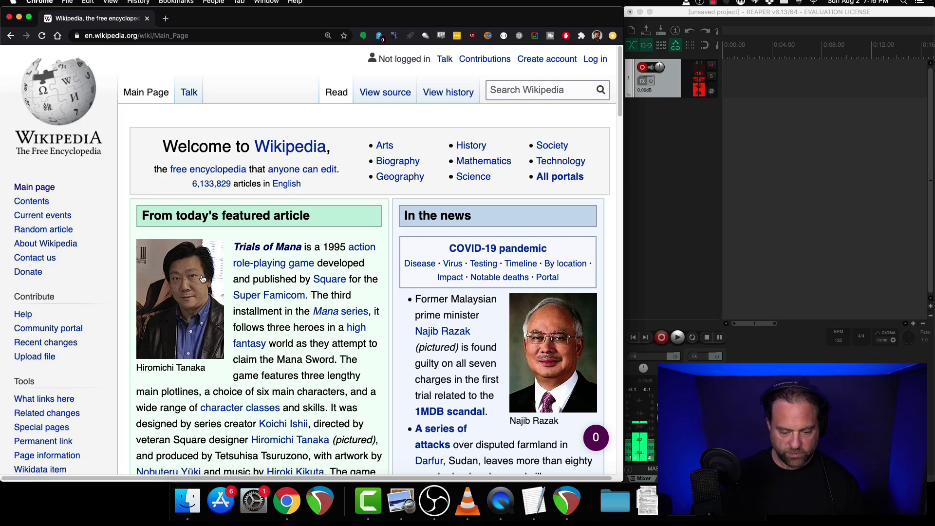
scroll(201, 277, down, 5)
scroll(201, 278, down, 12)
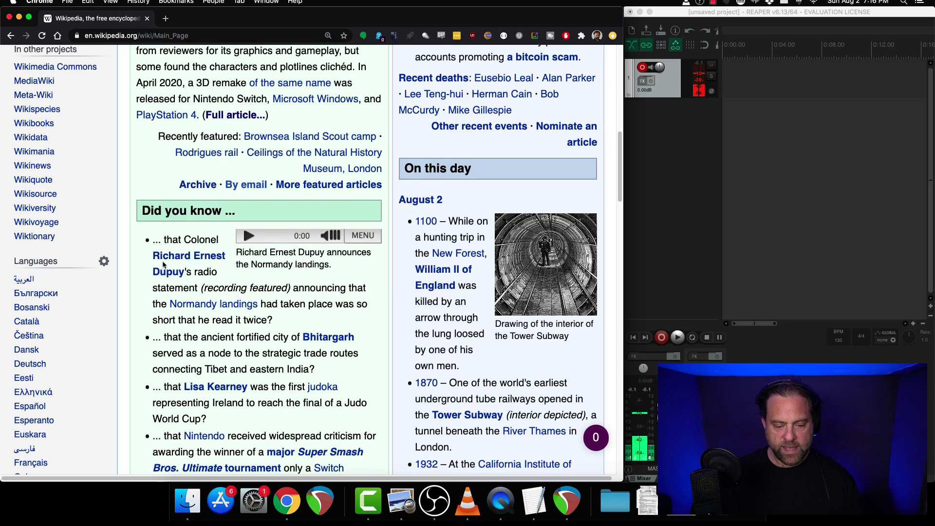
scroll(164, 270, down, 1)
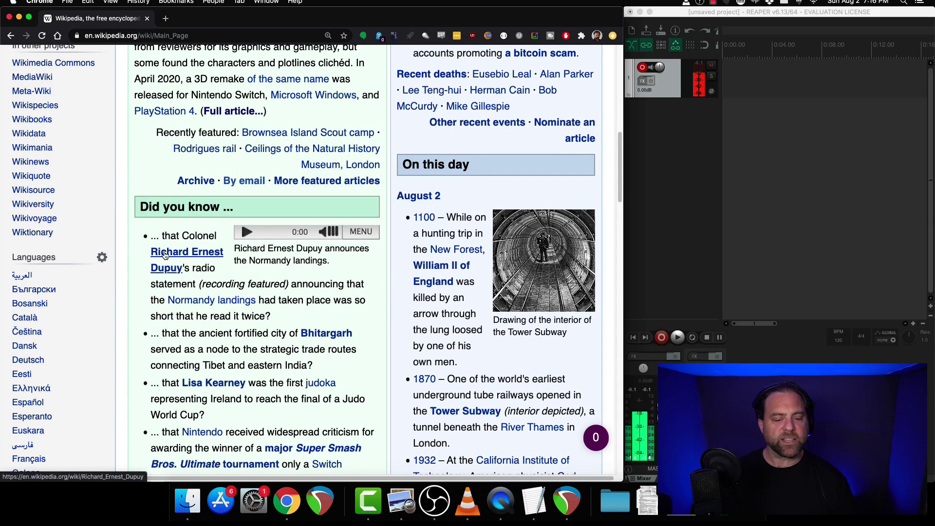
mouse_move(164, 255)
click(165, 253)
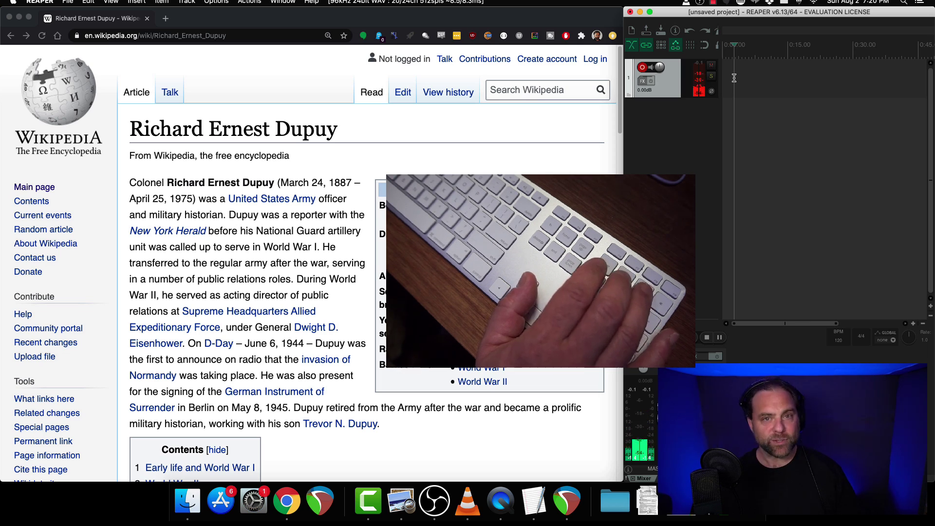
- In REAPER, record a narration clip plus a short second clip on the armed track and play back from the start
key(super+r)
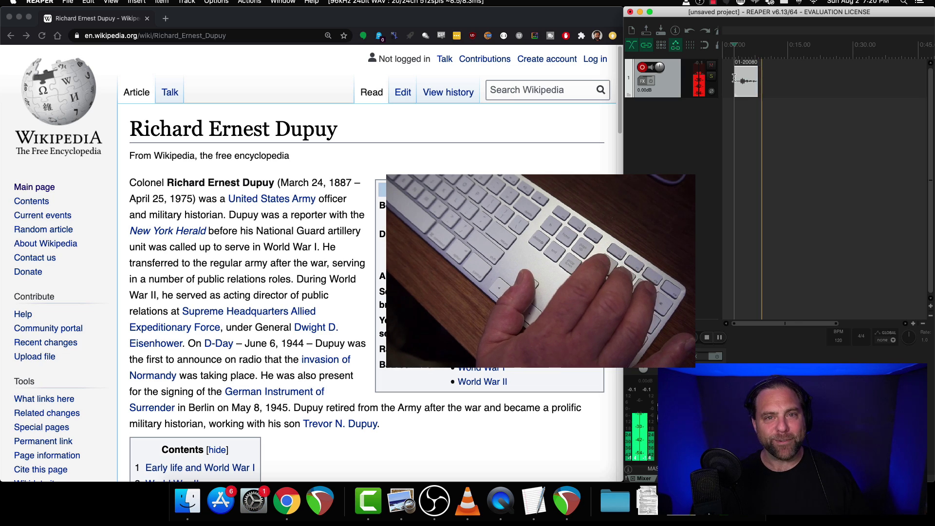
key(space)
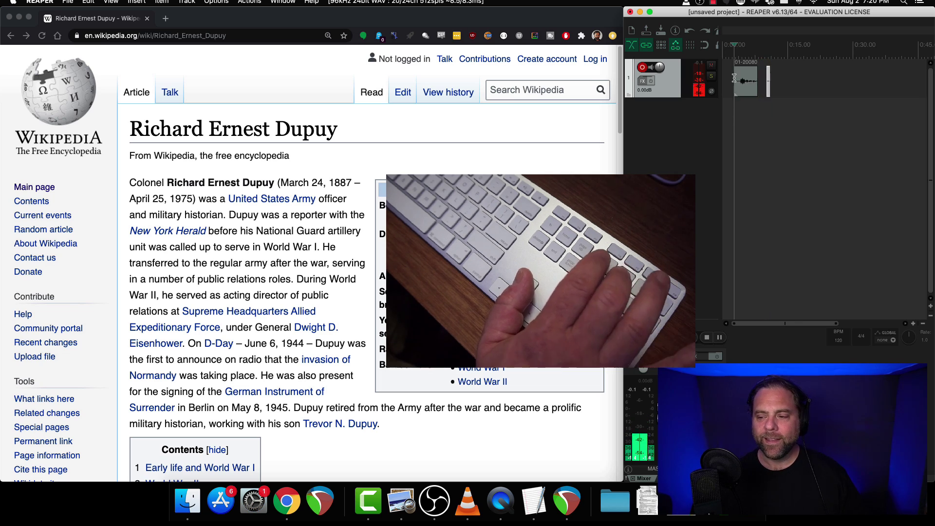
key(space)
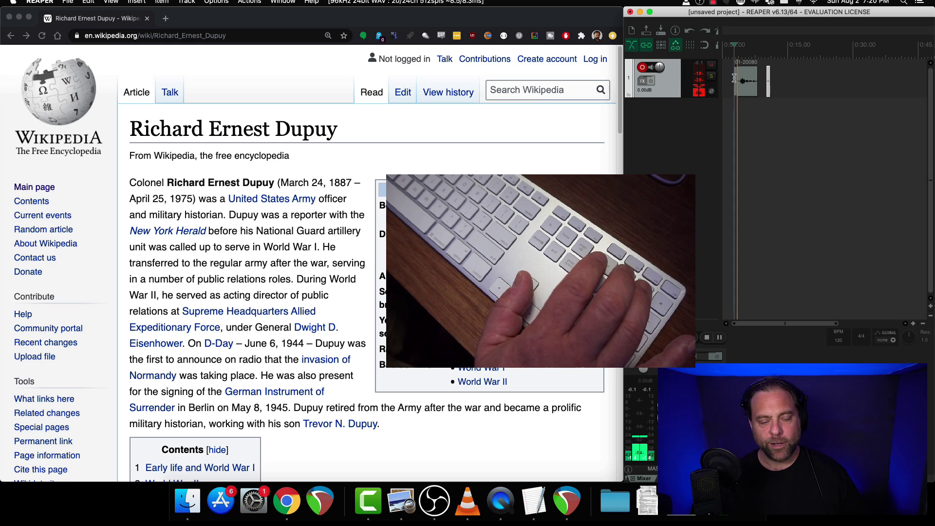